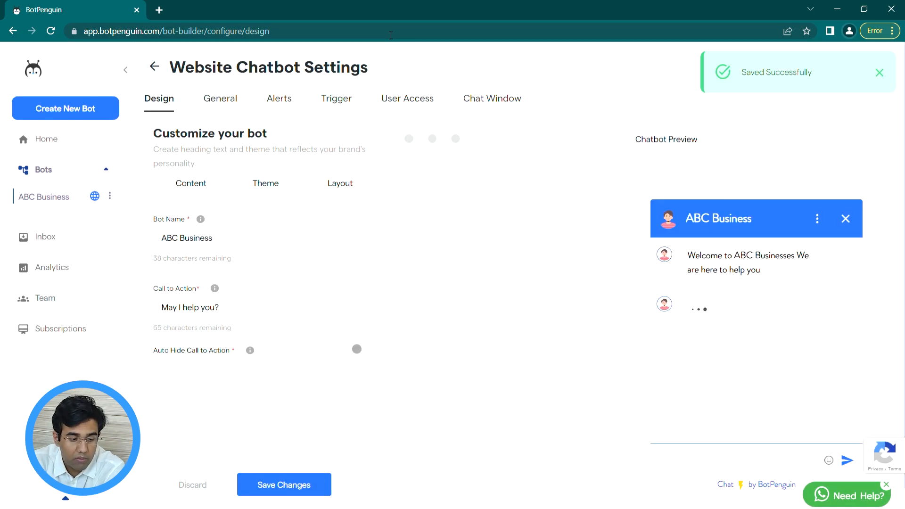
- Review the Bot Name and Call to Action text in the content settings and enable Auto Hide Call to Action
click(287, 242)
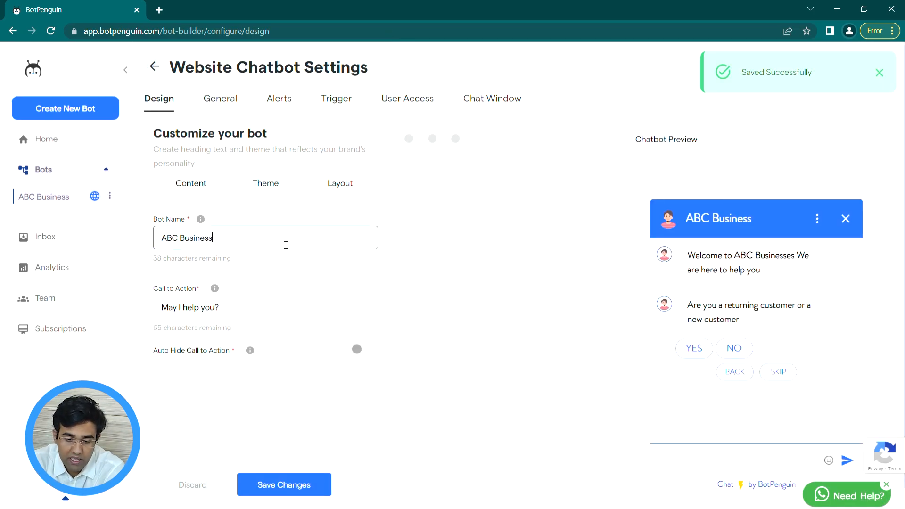
click(268, 315)
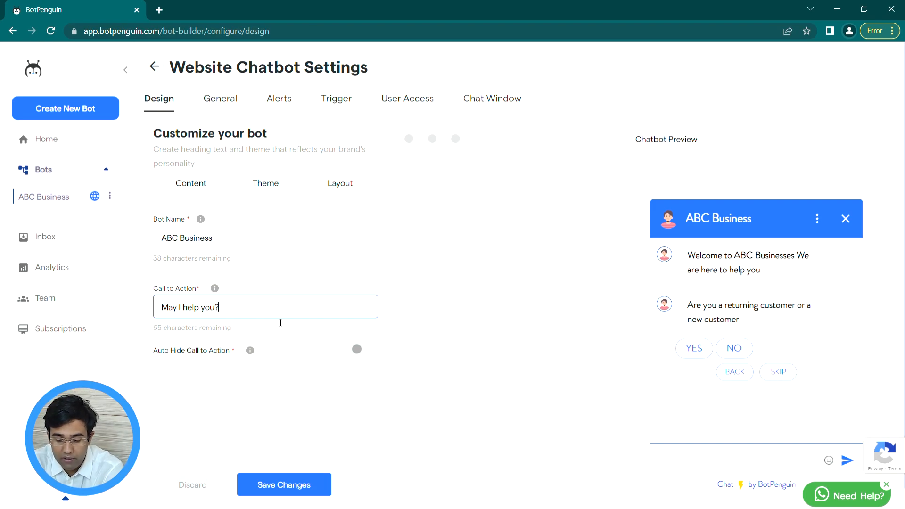
click(358, 352)
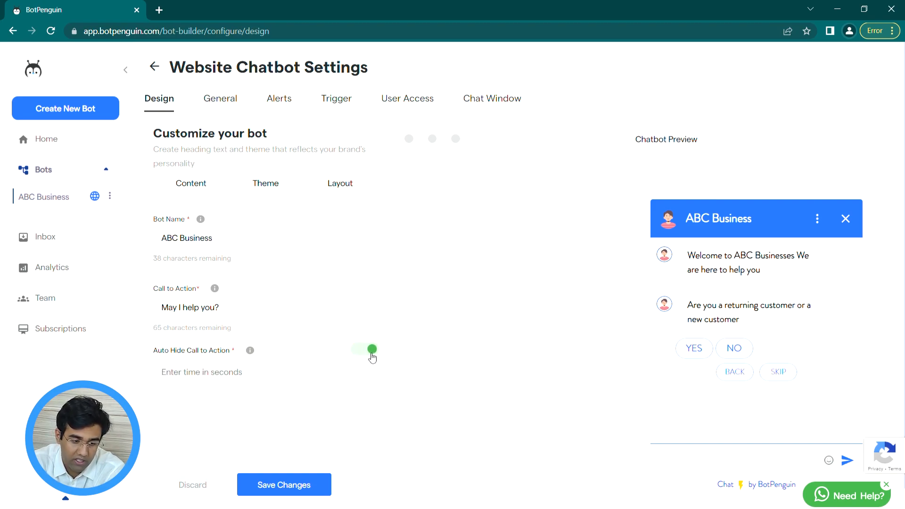
- Examine the bot's theme options and try the alternative web positions in the layout settings, returning to the bottom-right position
click(257, 191)
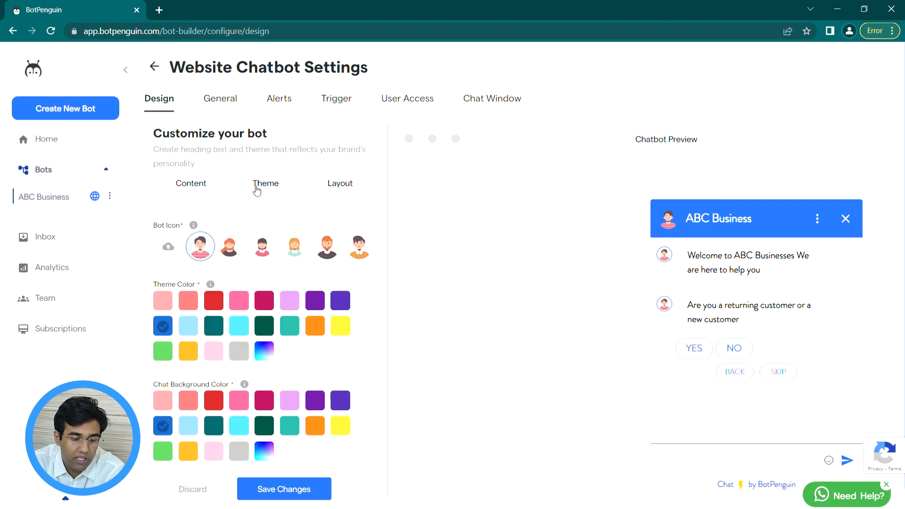
scroll(254, 235, down, 1)
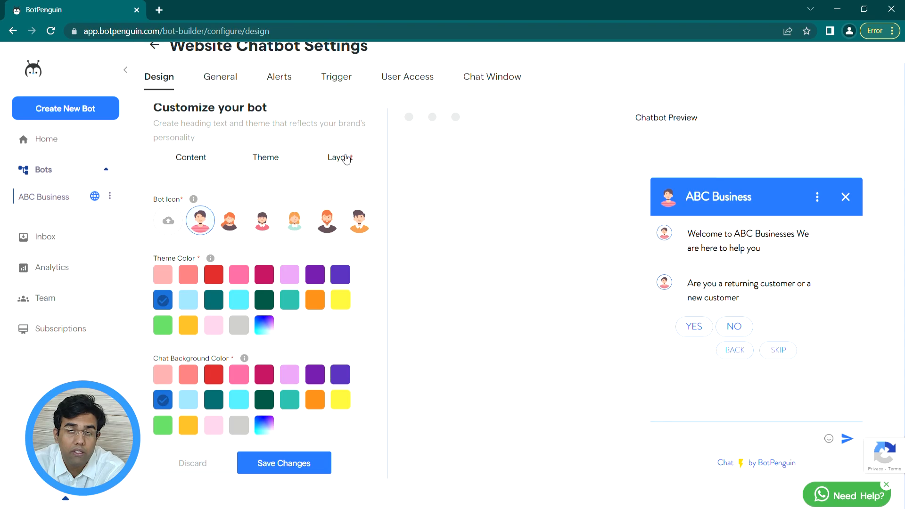
click(345, 159)
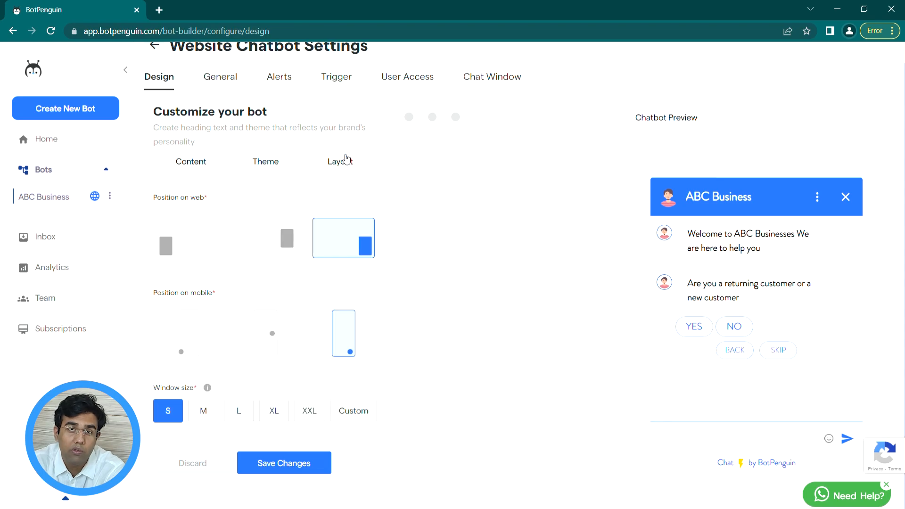
click(286, 237)
click(206, 240)
click(346, 244)
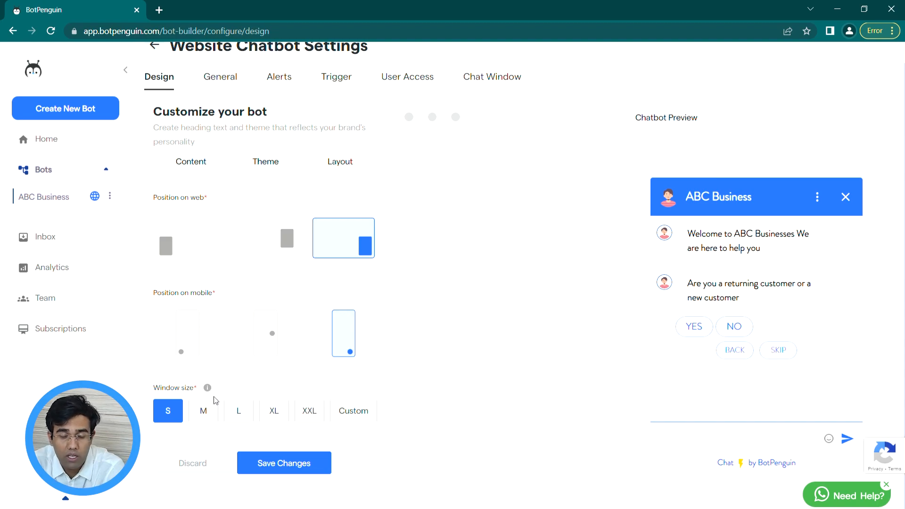
- Change the chat window size to Custom in the layout settings and save the design changes
click(351, 410)
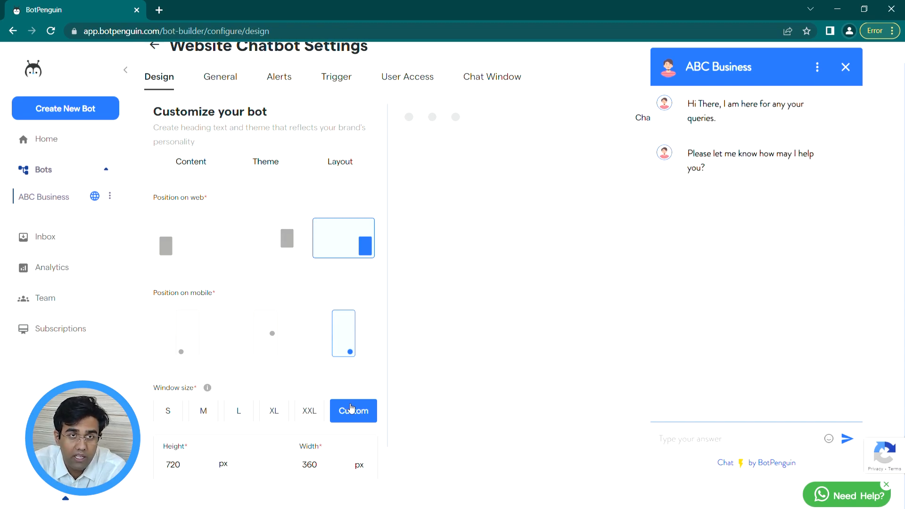
scroll(279, 448, down, 1)
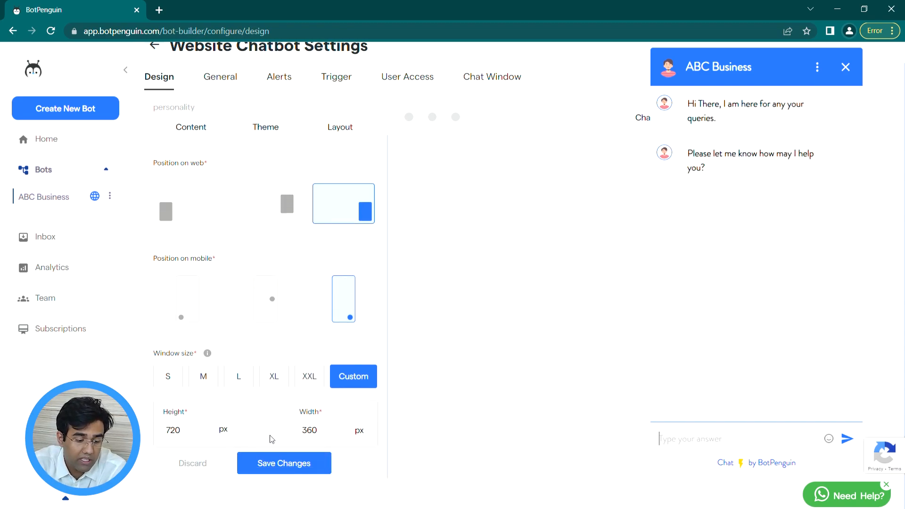
click(272, 463)
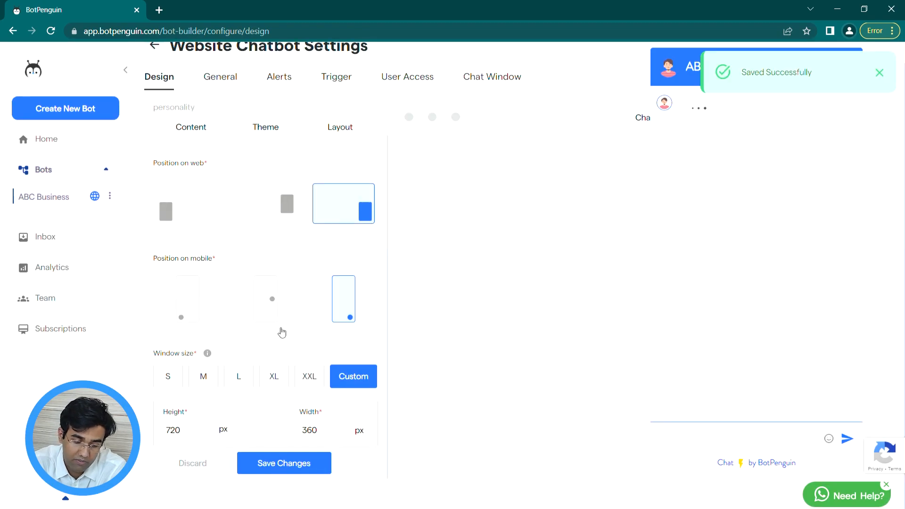
scroll(288, 304, up, 1)
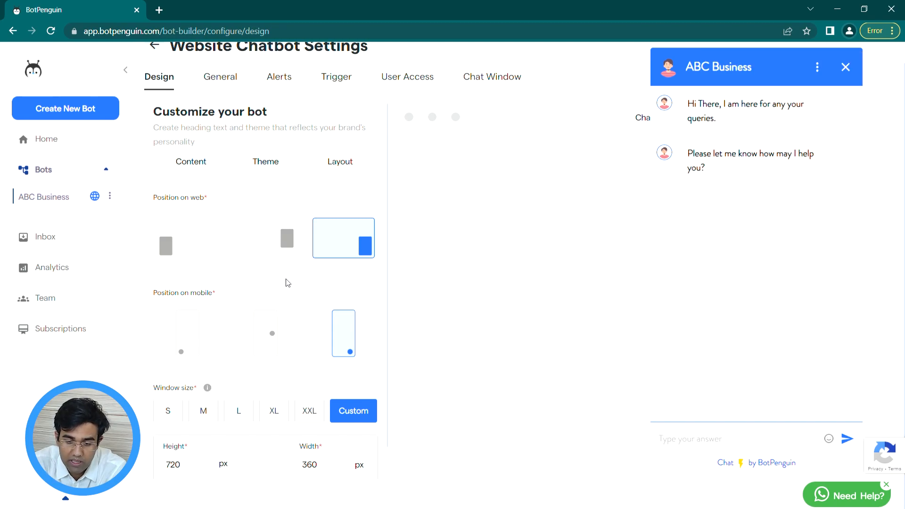
- Examine the General settings for the waiting message, un-availability message, available languages and time zone
click(224, 80)
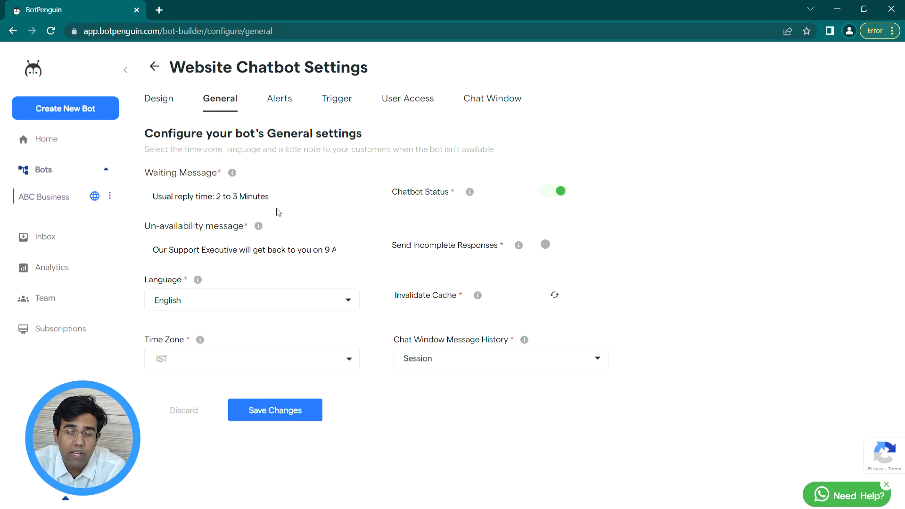
click(296, 201)
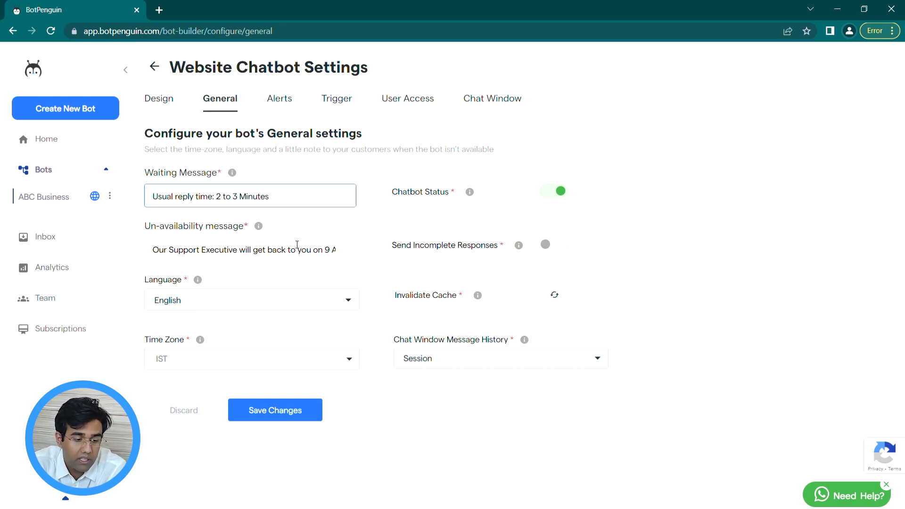
click(316, 257)
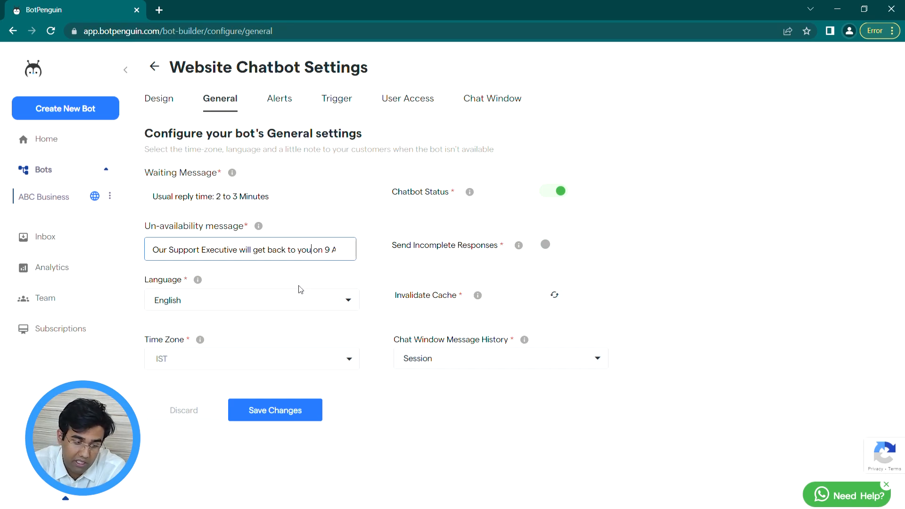
click(300, 309)
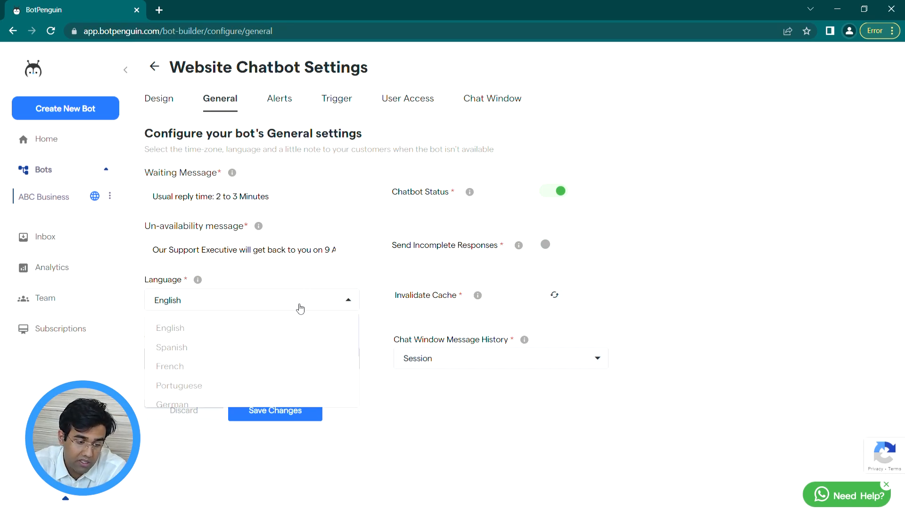
click(243, 298)
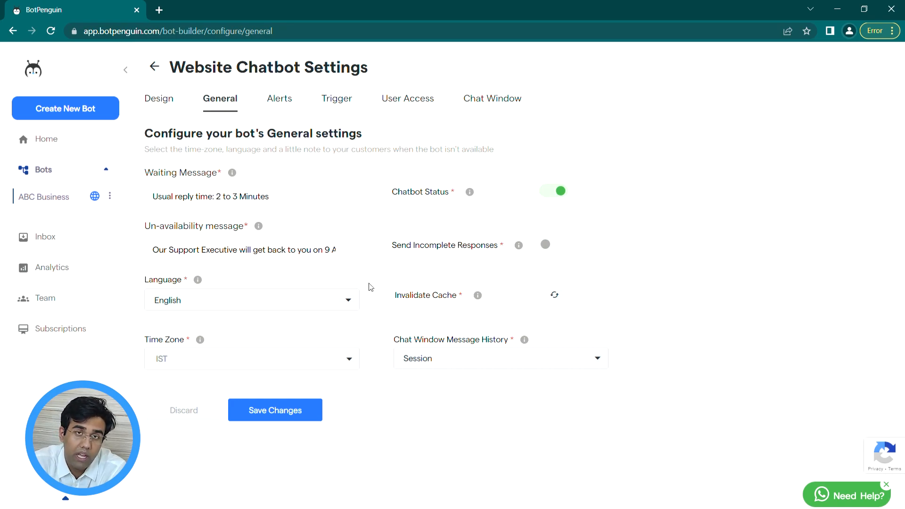
click(311, 306)
click(273, 299)
click(239, 368)
click(238, 368)
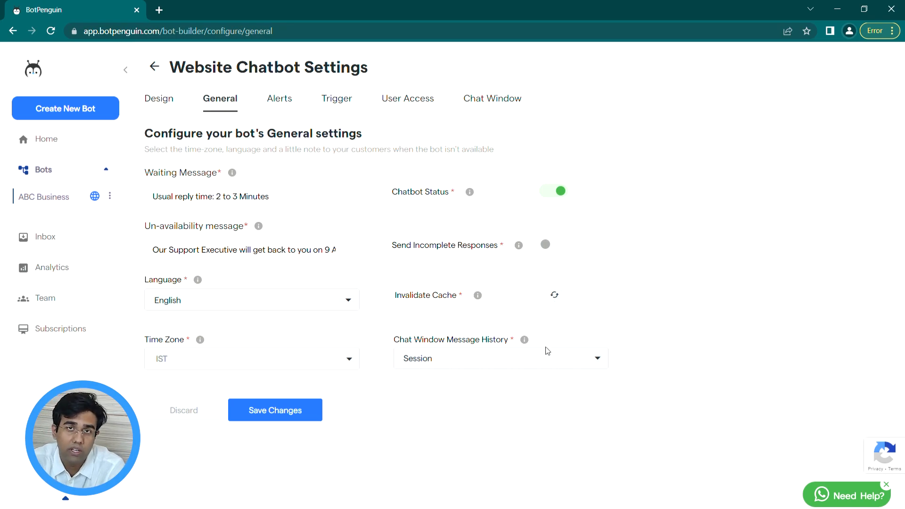
- Examine the alert settings for the subject and email addresses, trying Lead Revisit Notifications on and off again
click(291, 104)
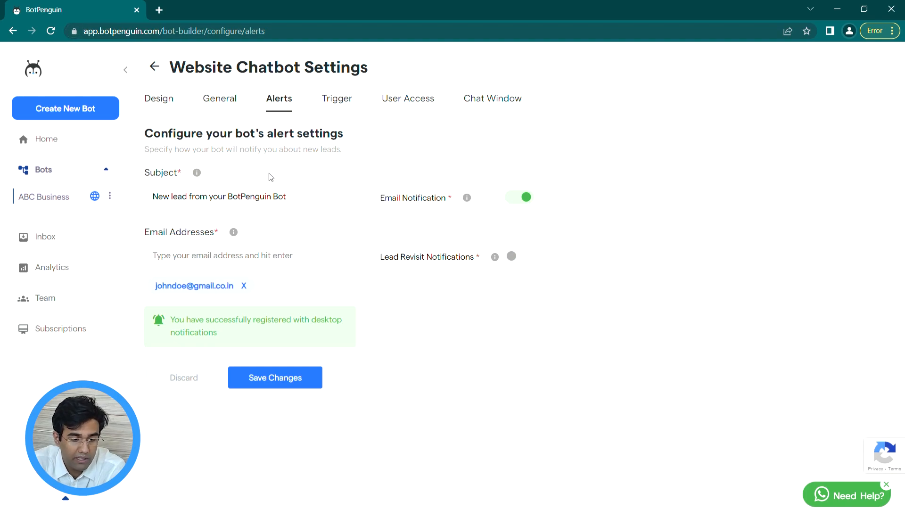
click(299, 201)
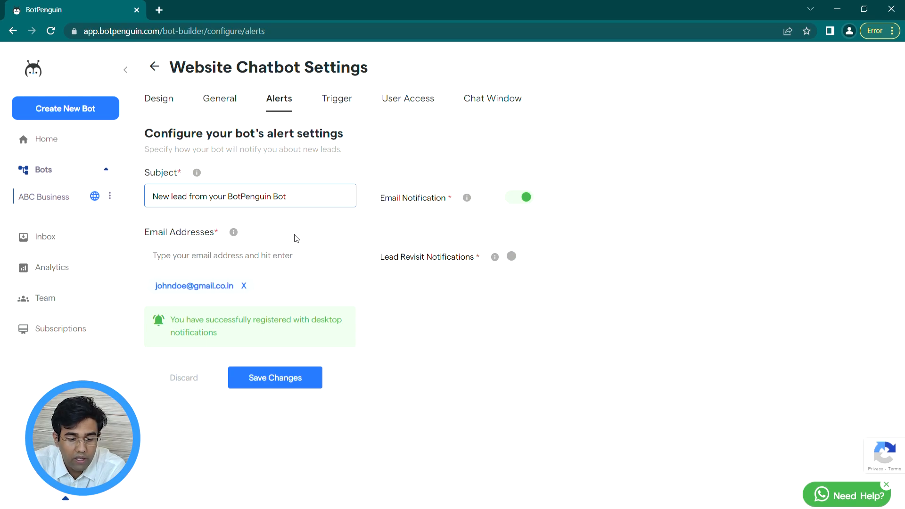
click(524, 263)
click(527, 264)
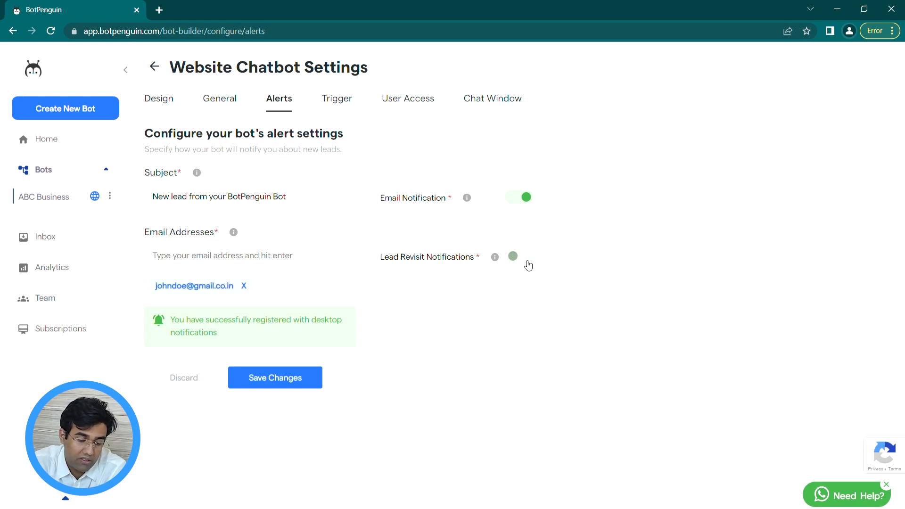
click(267, 262)
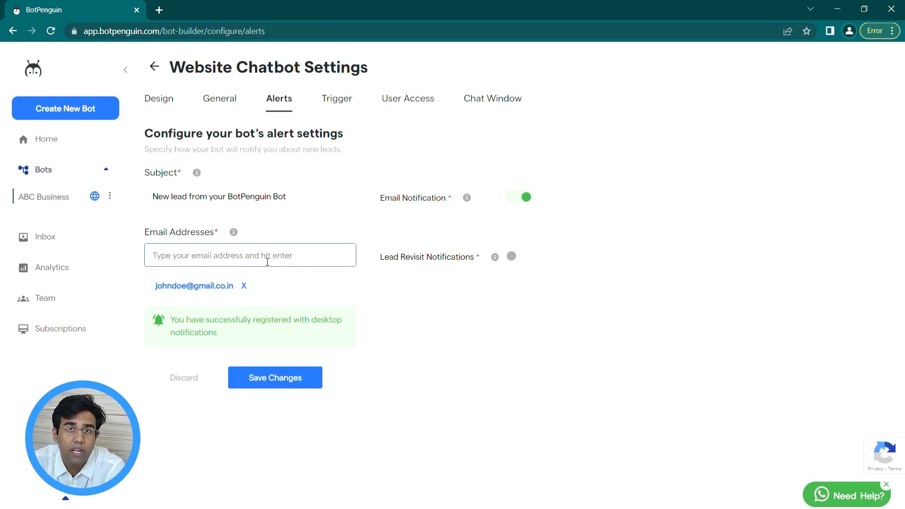
- Examine the trigger settings for desktop trigger time, Auto Trigger and the chat bubble automatic opening choices
click(351, 105)
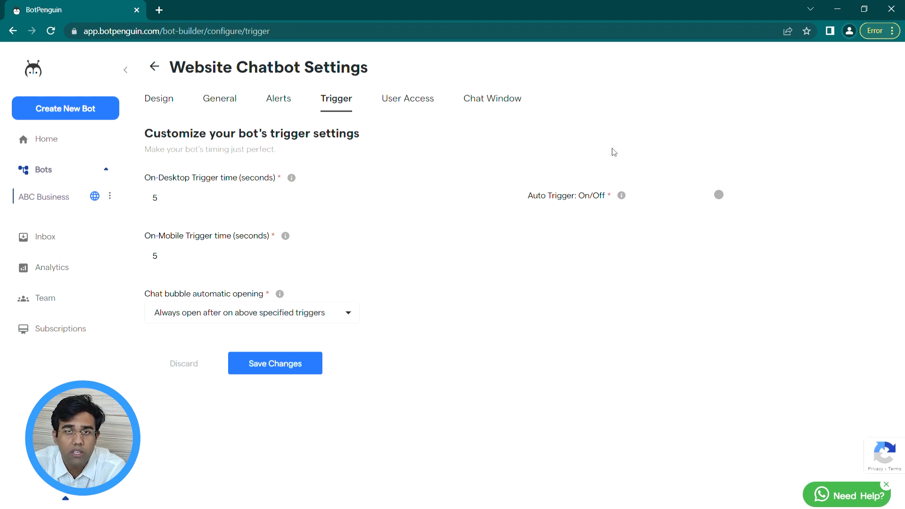
click(248, 199)
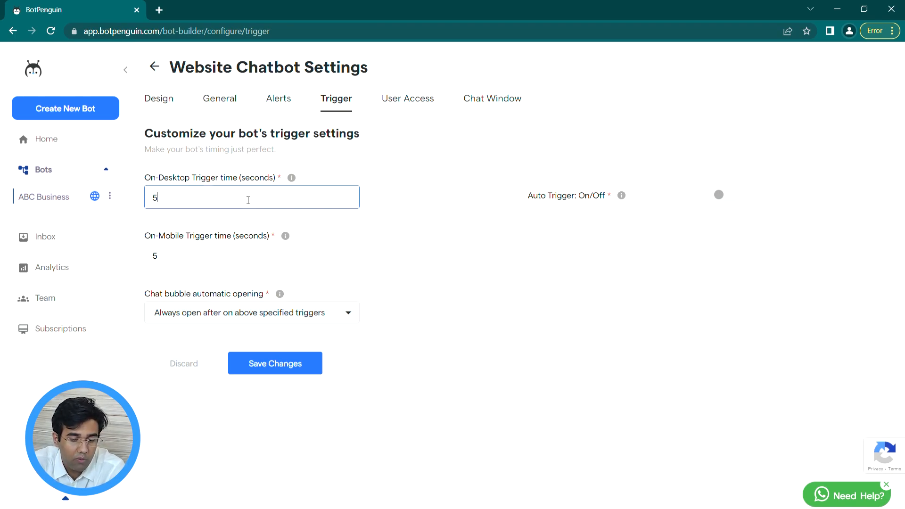
click(740, 195)
click(740, 195)
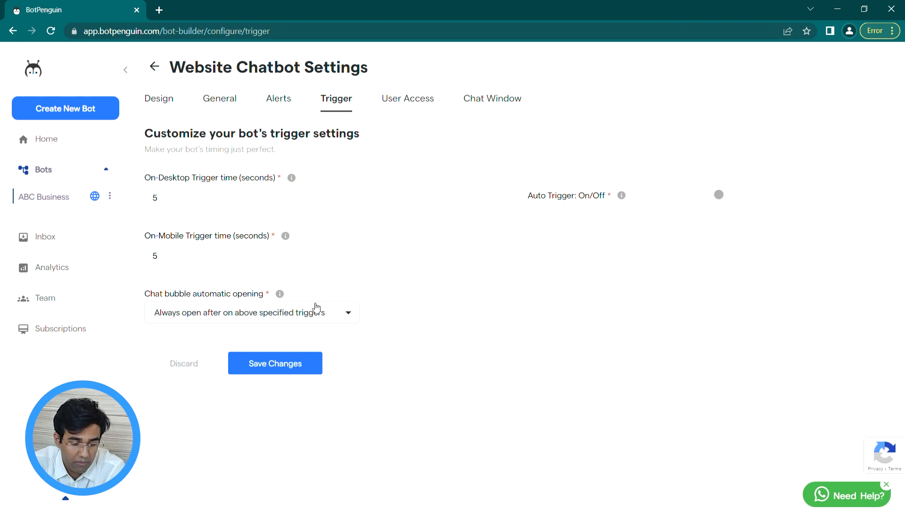
click(316, 308)
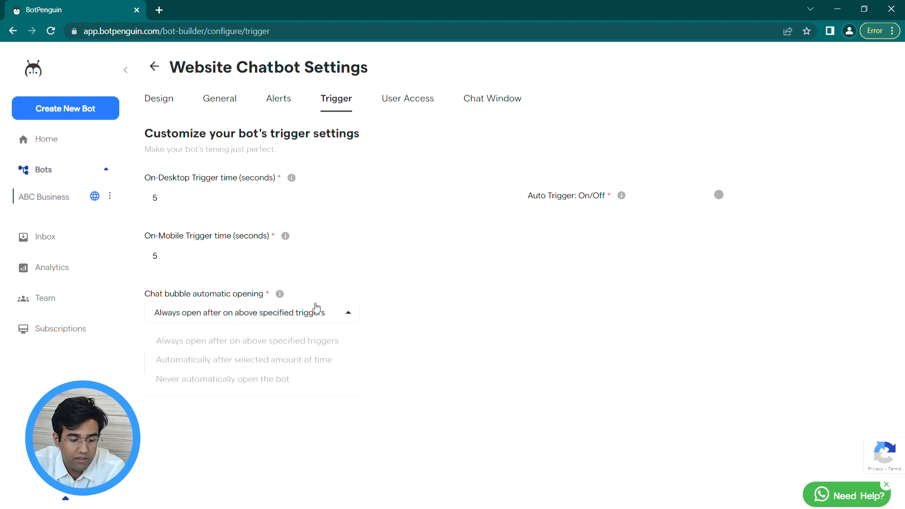
click(317, 307)
- In the user access settings, try Mobile Only and Desktop Only for Device Support, returning to All Devices
click(409, 107)
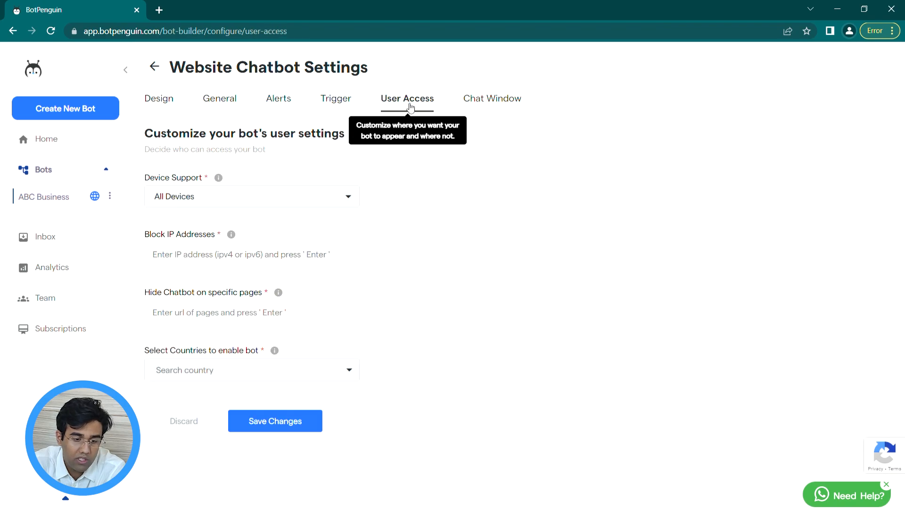
click(326, 204)
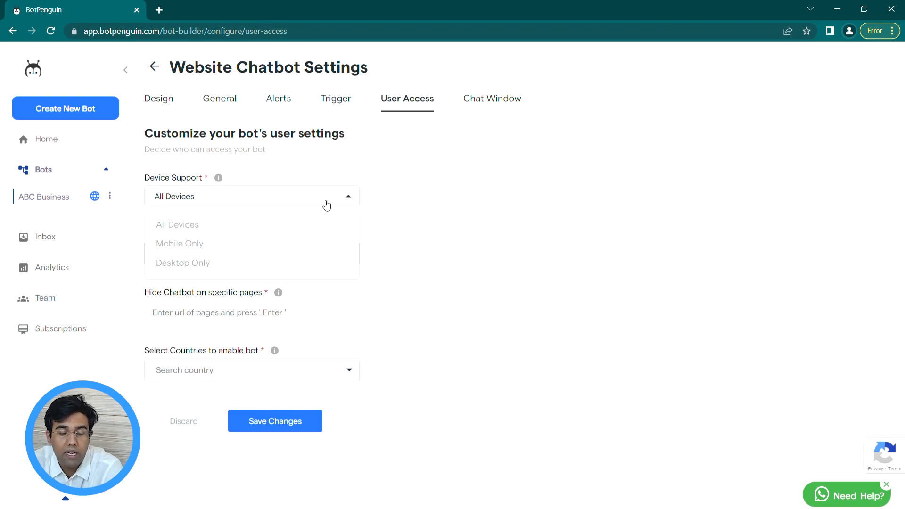
click(198, 251)
click(214, 205)
click(155, 264)
click(193, 202)
click(180, 222)
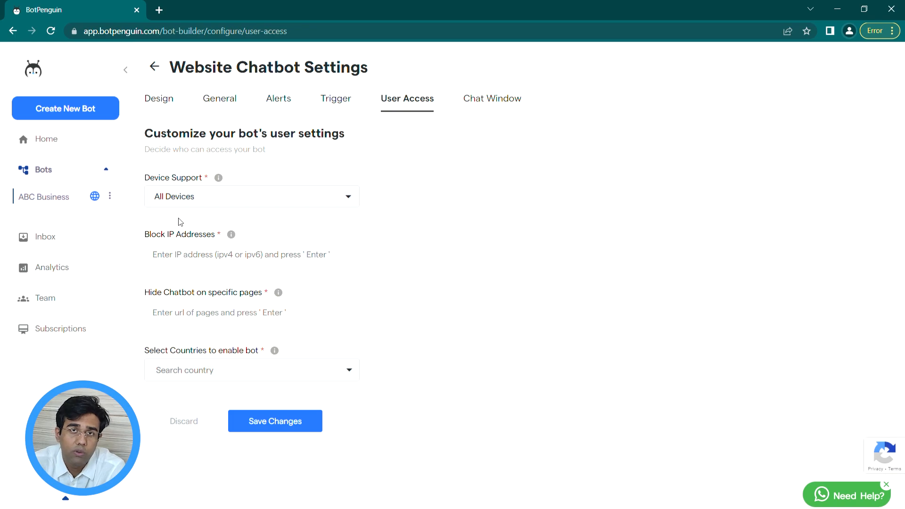
- Examine the user access options for blocking IP addresses, hiding the chatbot on specific pages and selecting countries
click(195, 254)
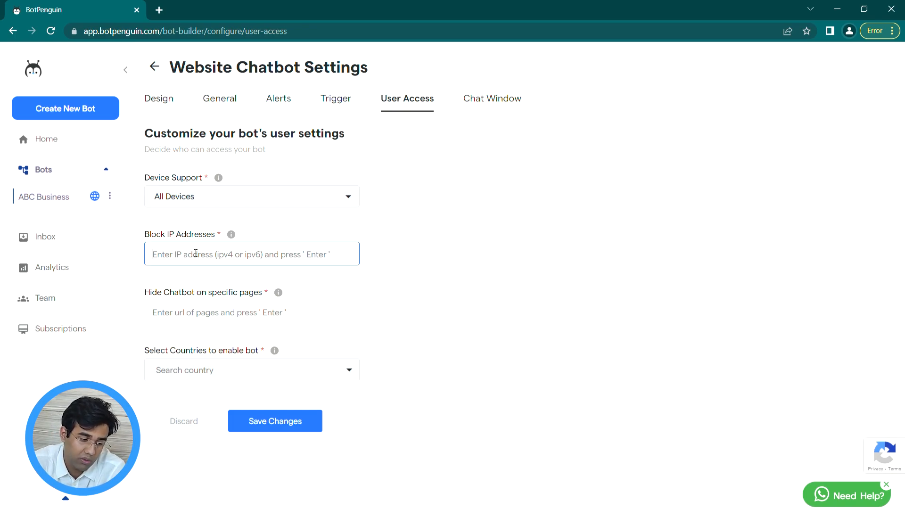
click(200, 312)
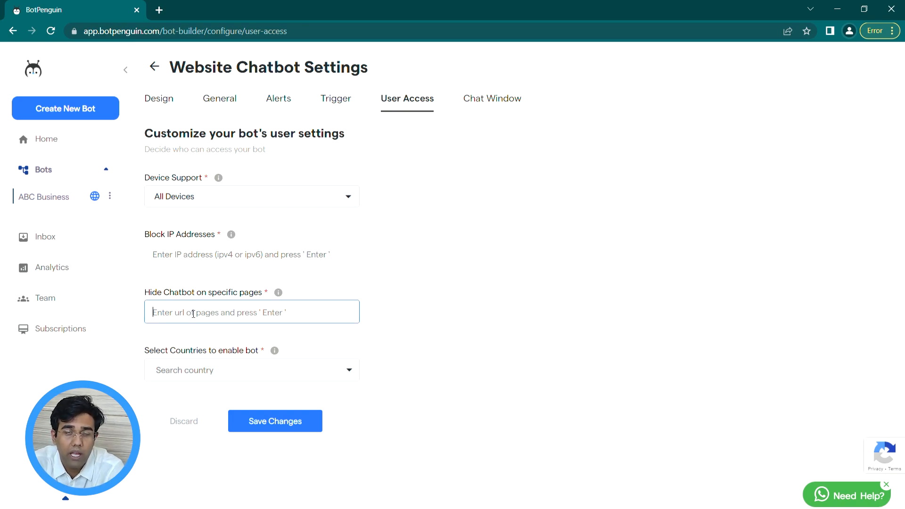
mouse_move(282, 296)
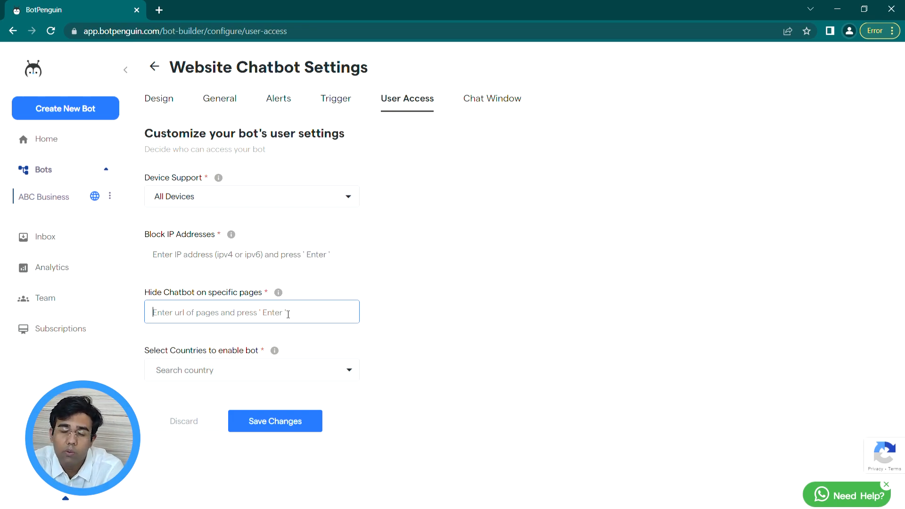
click(289, 367)
click(234, 398)
click(235, 397)
click(253, 373)
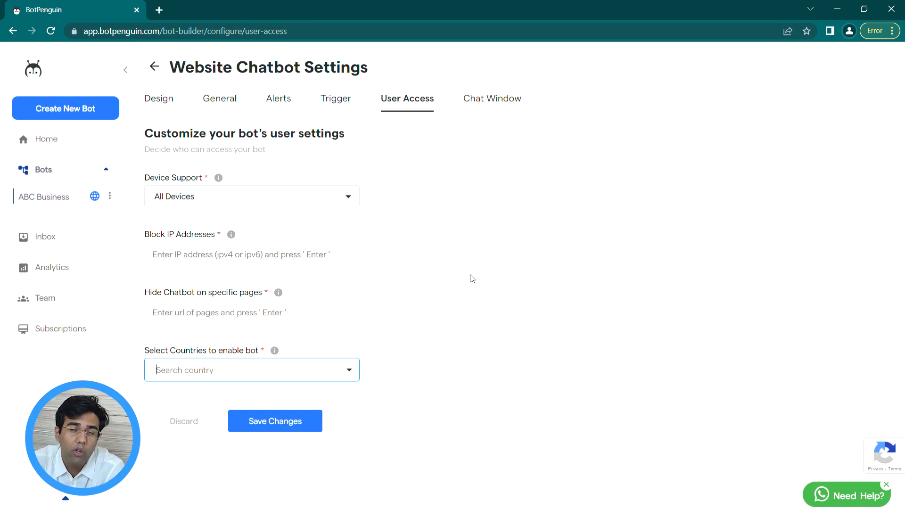
- Examine the chat window settings for the transfer and restart button names and the indicative reply text
click(525, 104)
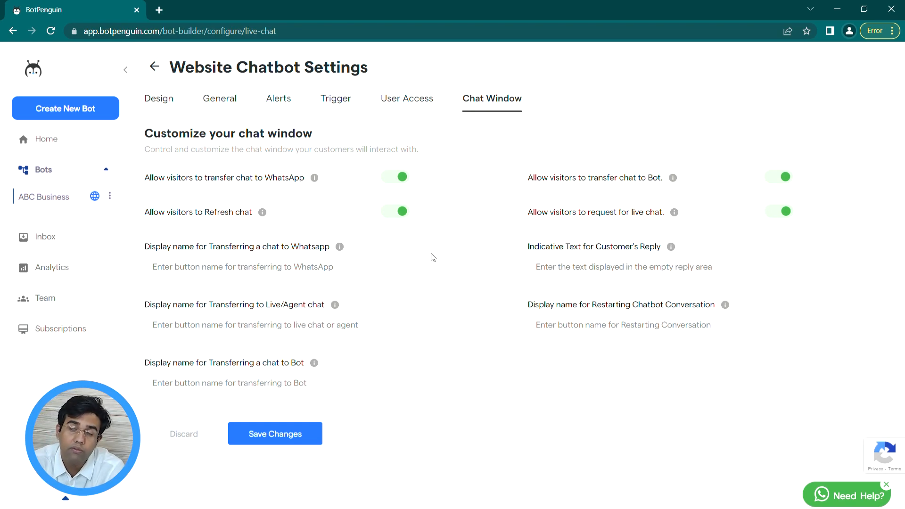
click(346, 277)
click(349, 323)
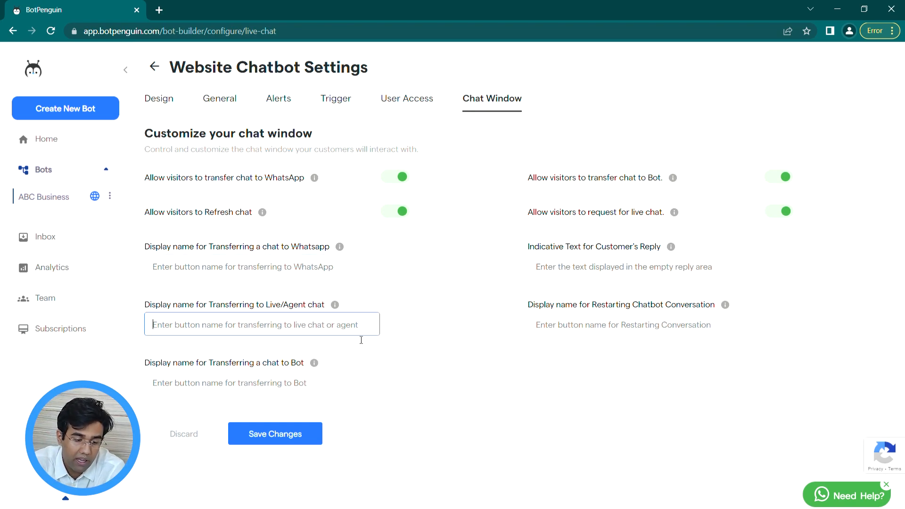
click(350, 382)
click(583, 325)
click(583, 276)
- Try turning the visitor permissions for WhatsApp transfer, chat refresh and bot transfer off and back on
click(405, 186)
click(405, 185)
click(396, 216)
click(396, 216)
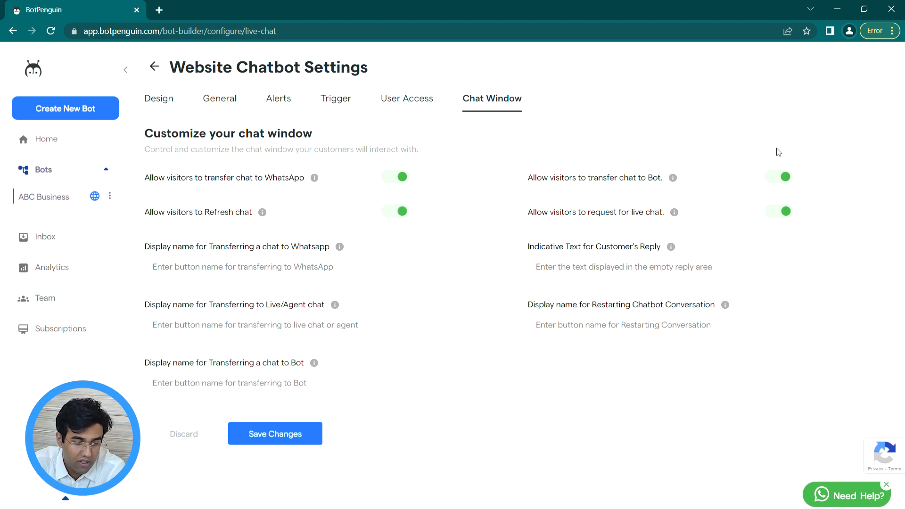
click(778, 181)
click(780, 183)
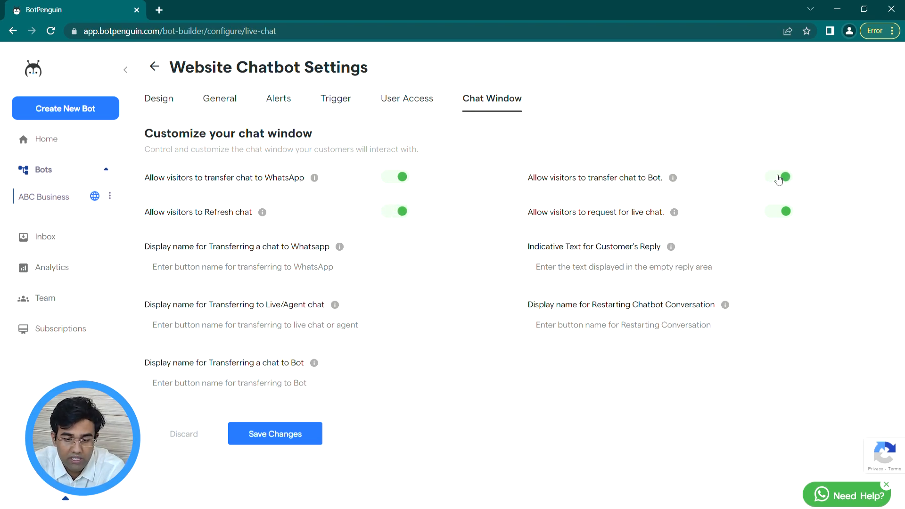
- Open the inbox to view the visitor chats
click(70, 235)
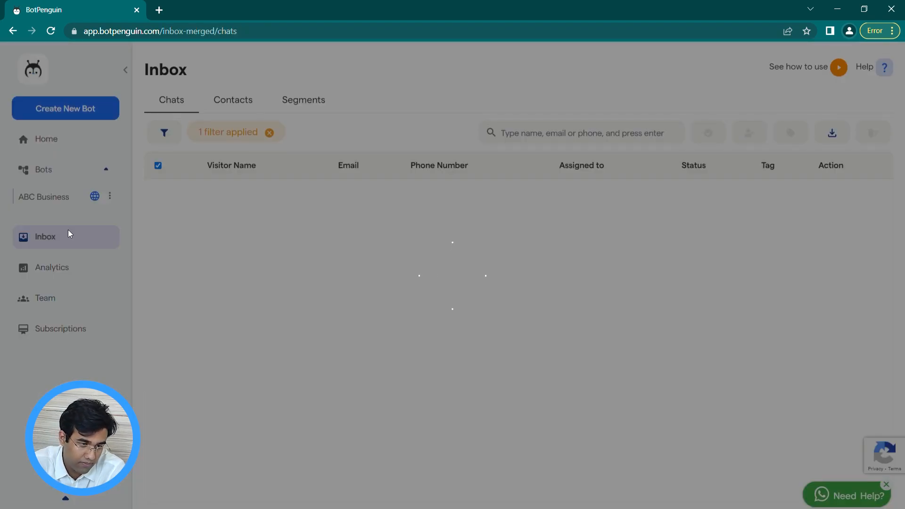